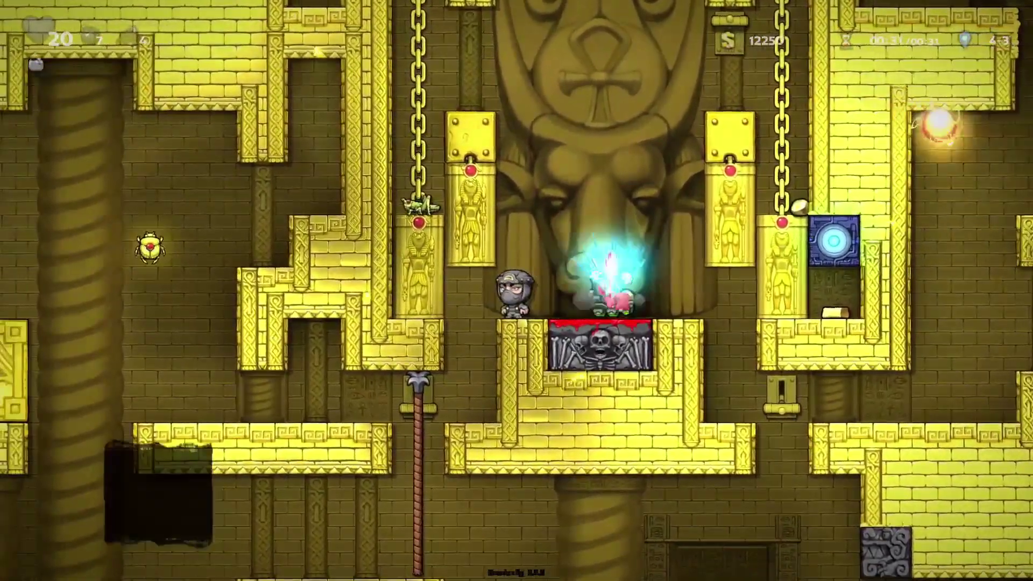
key(Right)
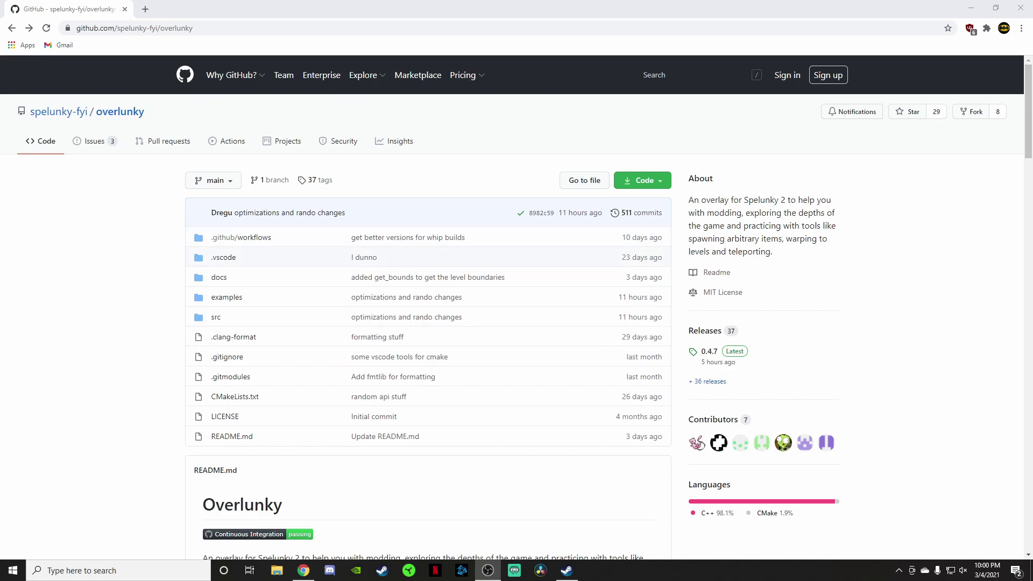
- Go to the latest Overlunky release from the repository's README and download Overlunky_0.4.7.zip
scroll(231, 257, down, 5)
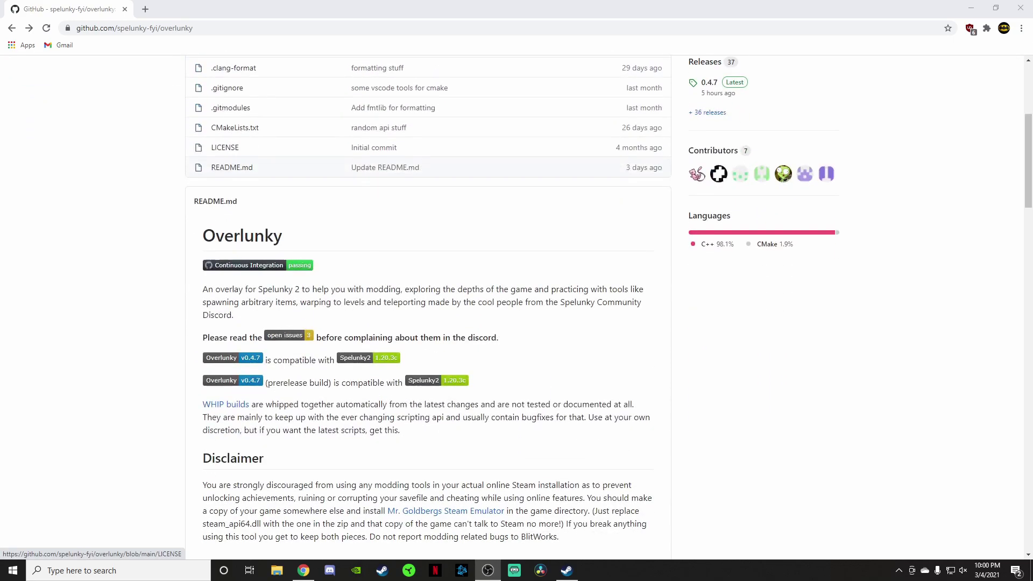
scroll(430, 307, down, 3)
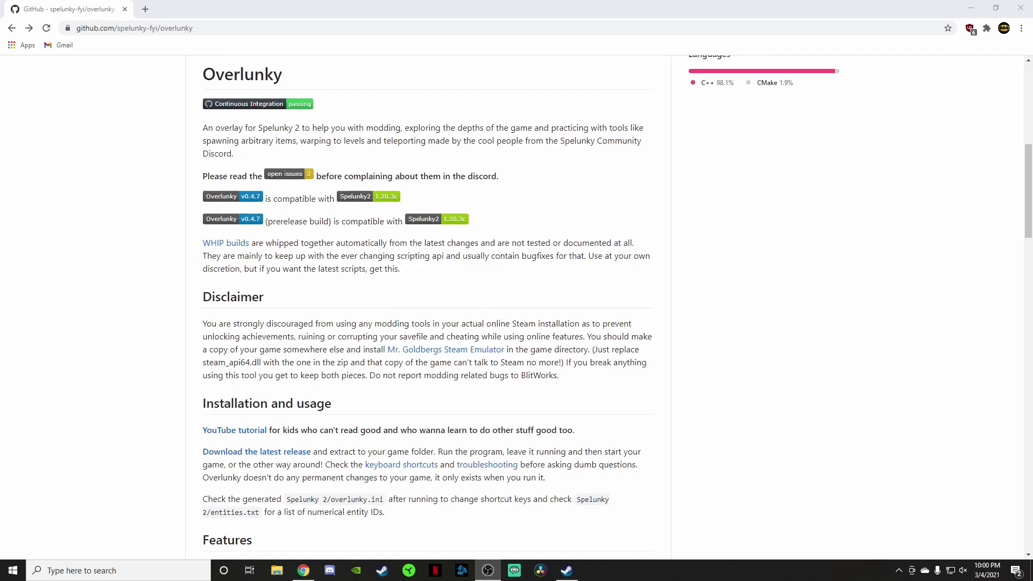
scroll(430, 306, down, 1)
scroll(323, 242, down, 1)
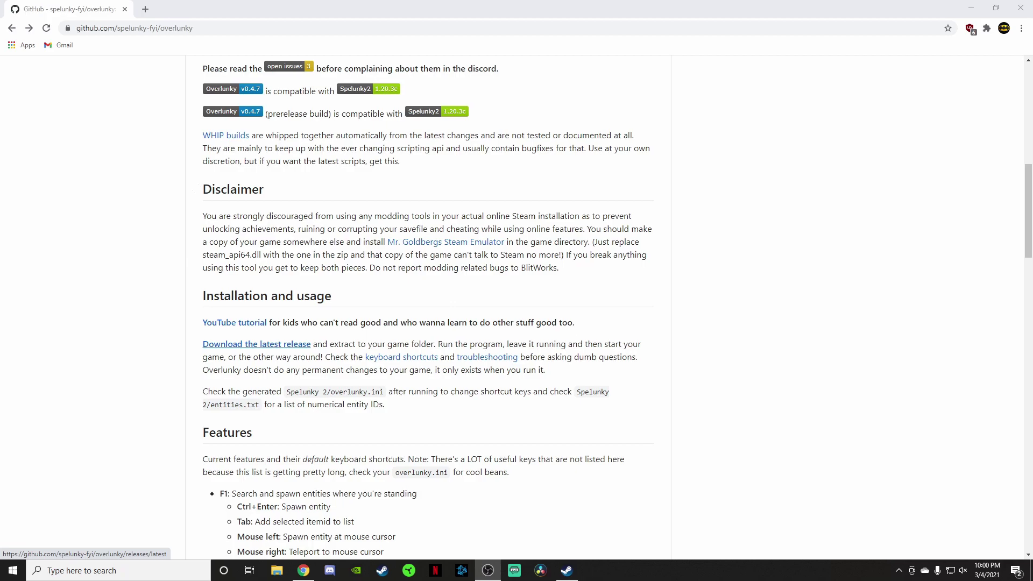
click(256, 344)
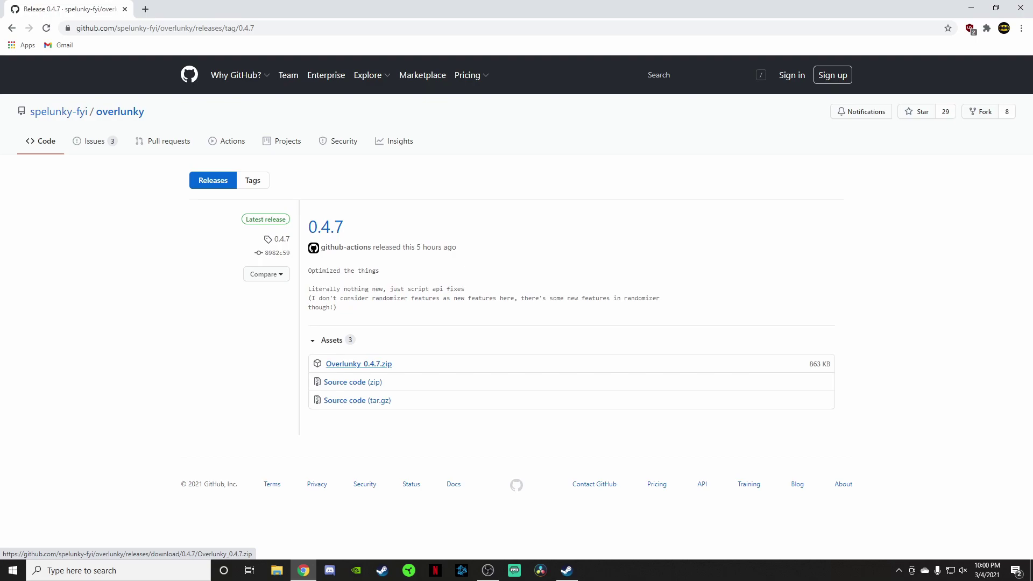
click(358, 364)
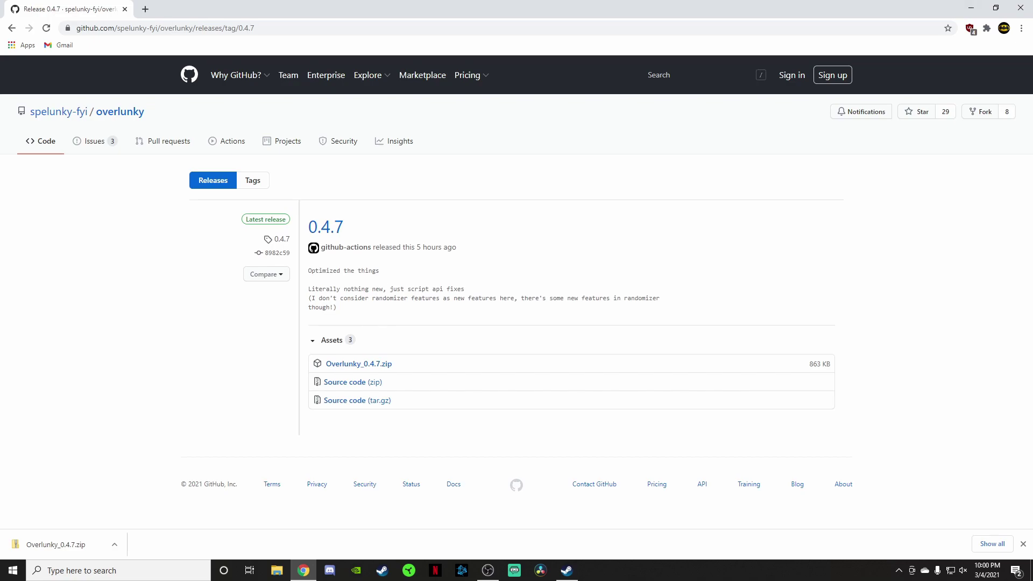
- Switch to Steam and browse to the local files folder of Spelunky 2 through the game's properties
mouse_move(567, 570)
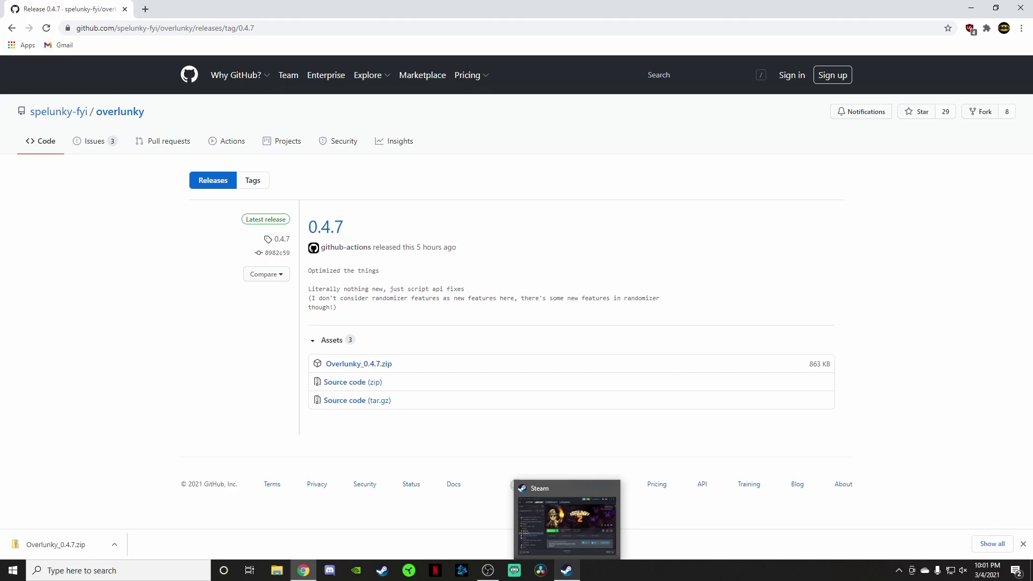
click(566, 571)
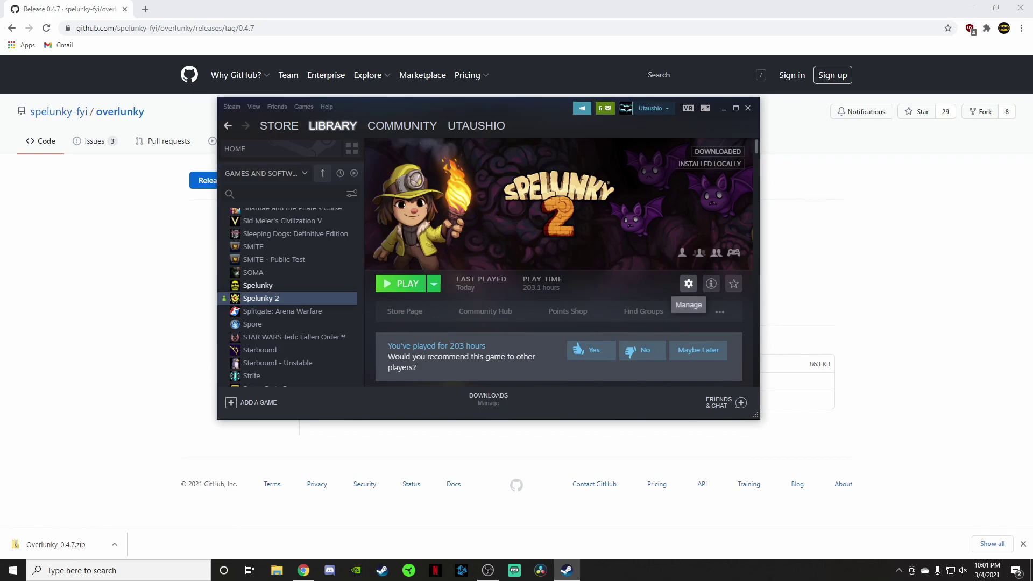
click(688, 283)
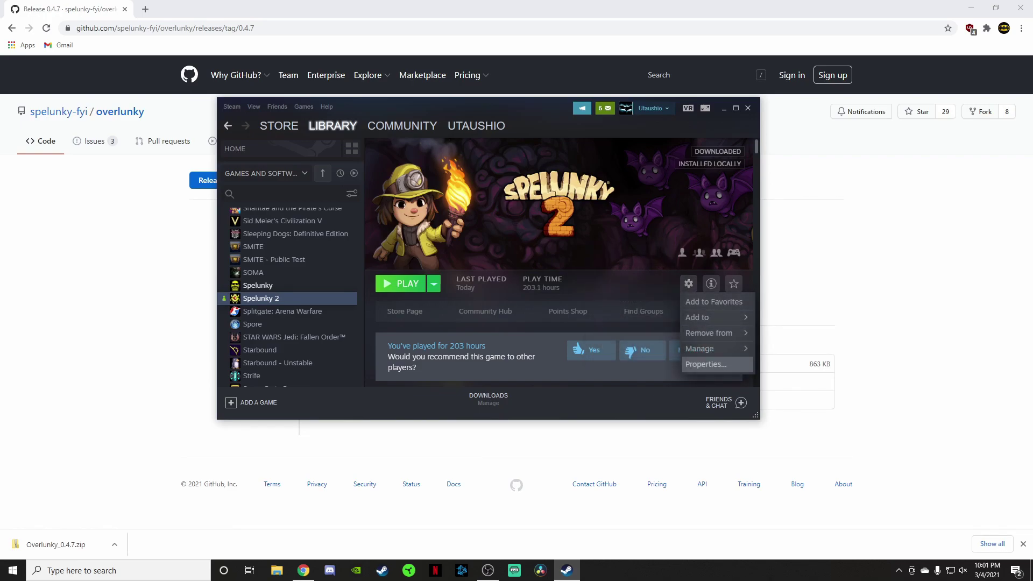
click(705, 364)
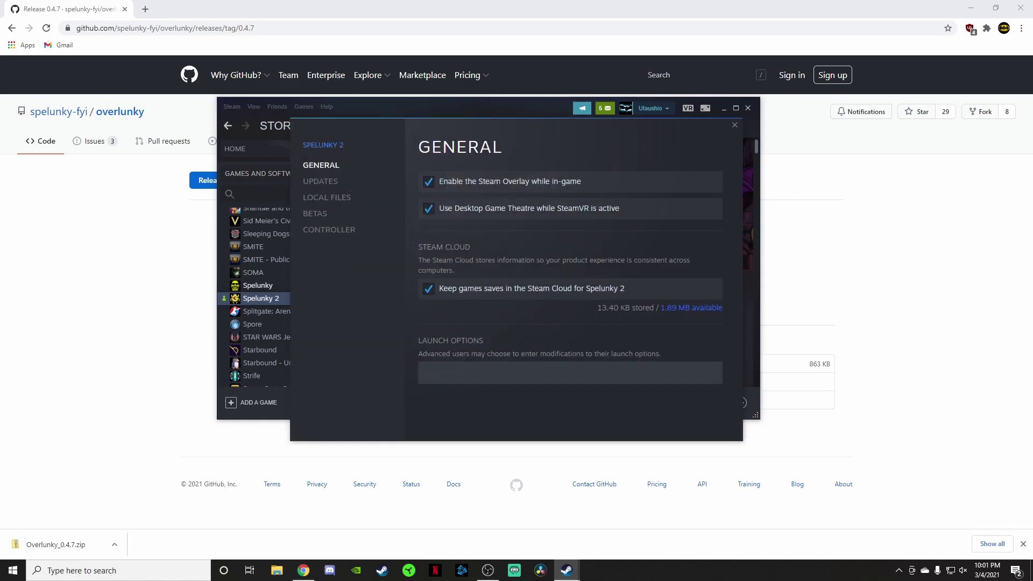
click(327, 197)
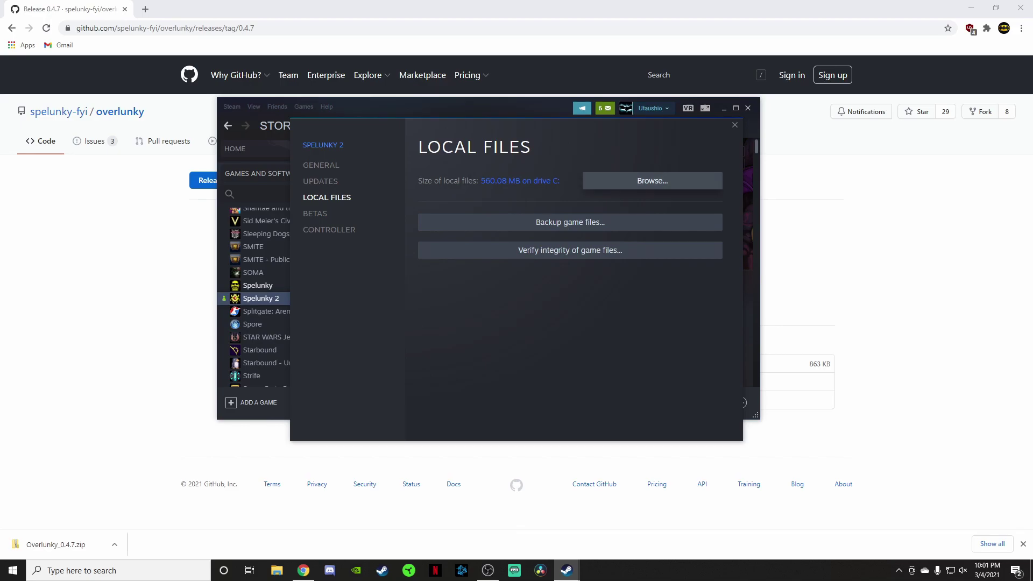
click(653, 181)
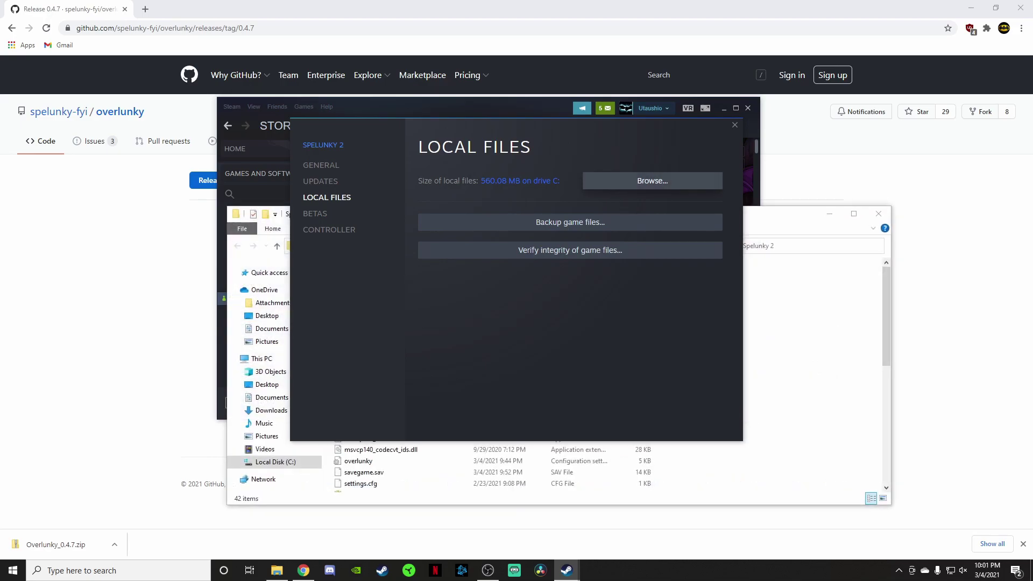
- Delete the old Overlunky folder from the Spelunky 2 game folder
drag(784, 217, 793, 182)
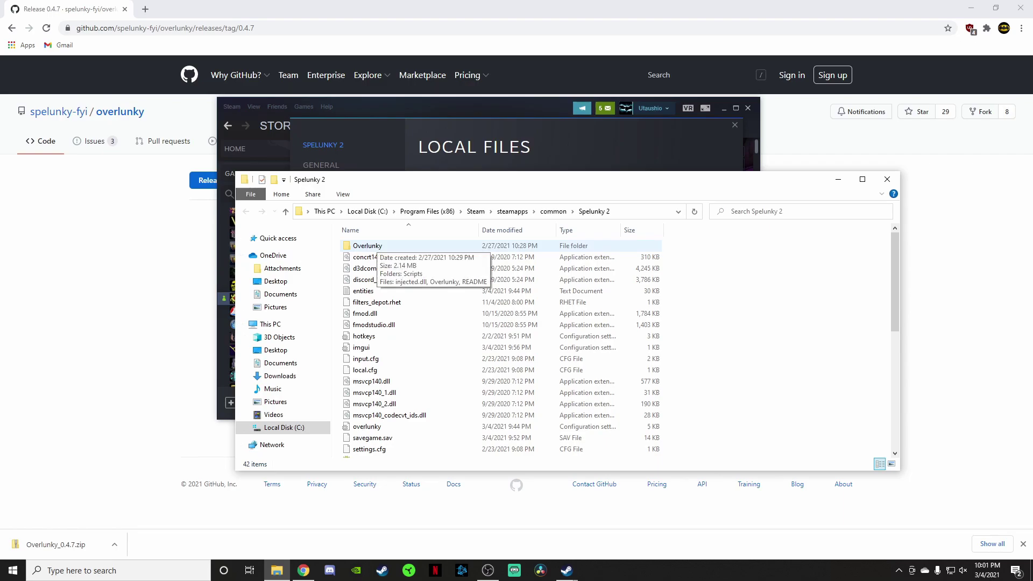
click(367, 246)
key(Delete)
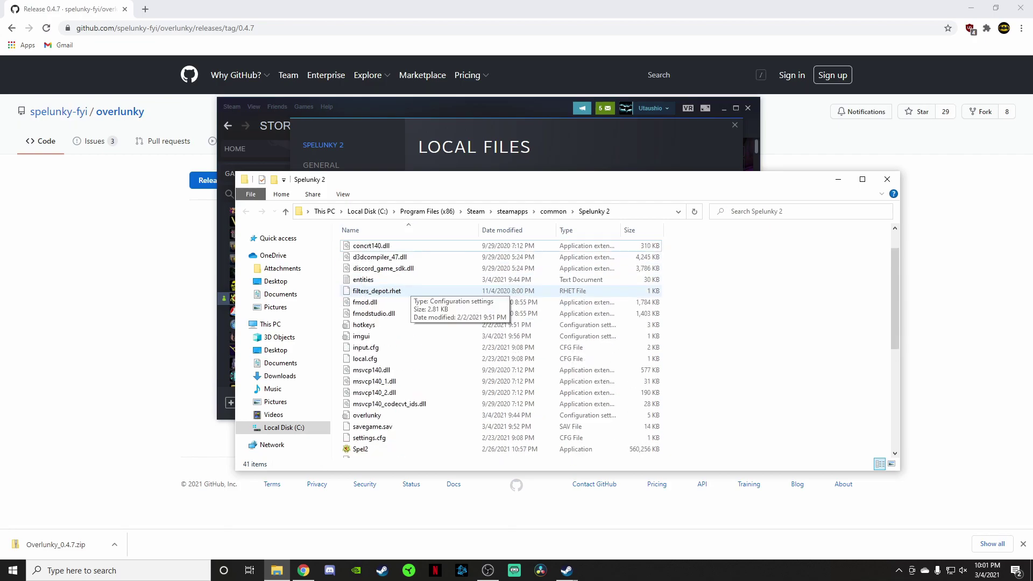
- Open the downloaded Overlunky_0.4.7.zip and copy its Overlunky folder into the Spelunky 2 game folder
drag(536, 186, 546, 164)
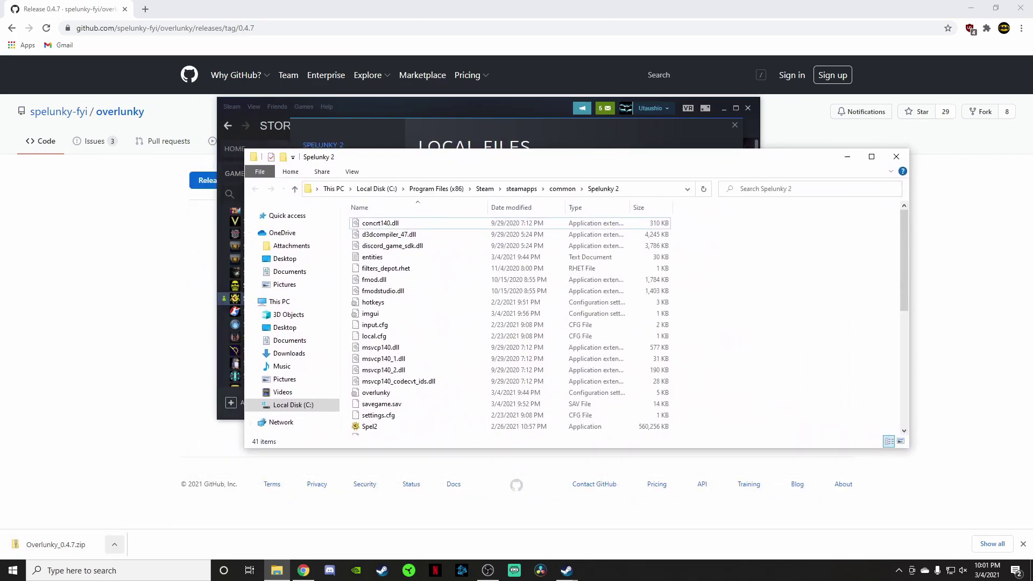
click(114, 544)
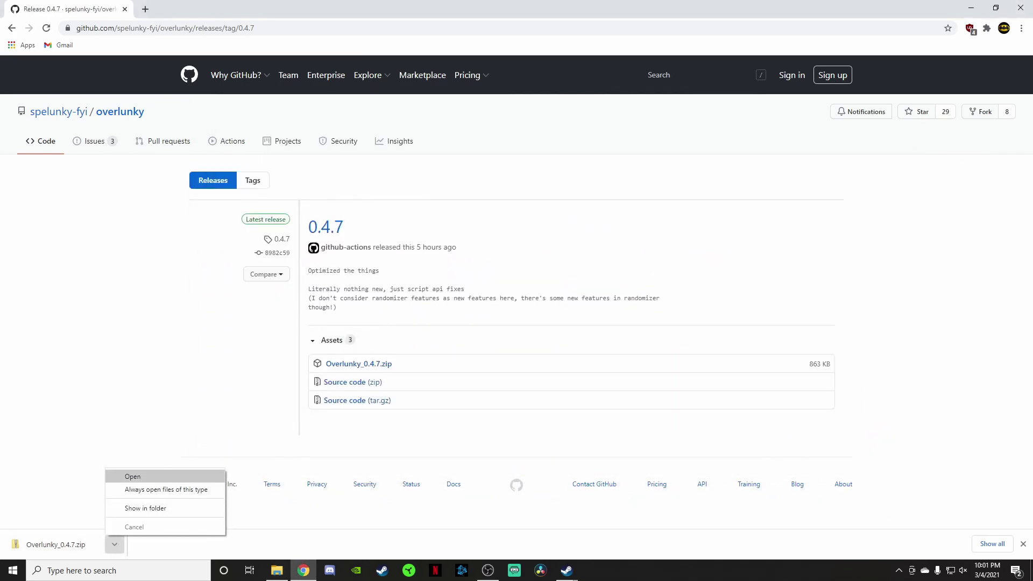
click(132, 476)
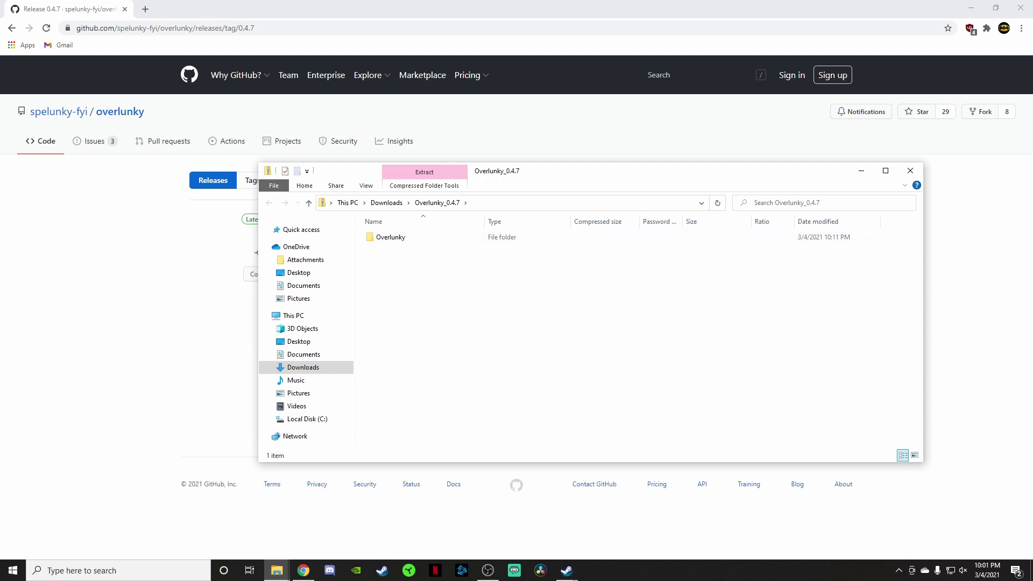
drag(591, 170, 375, 94)
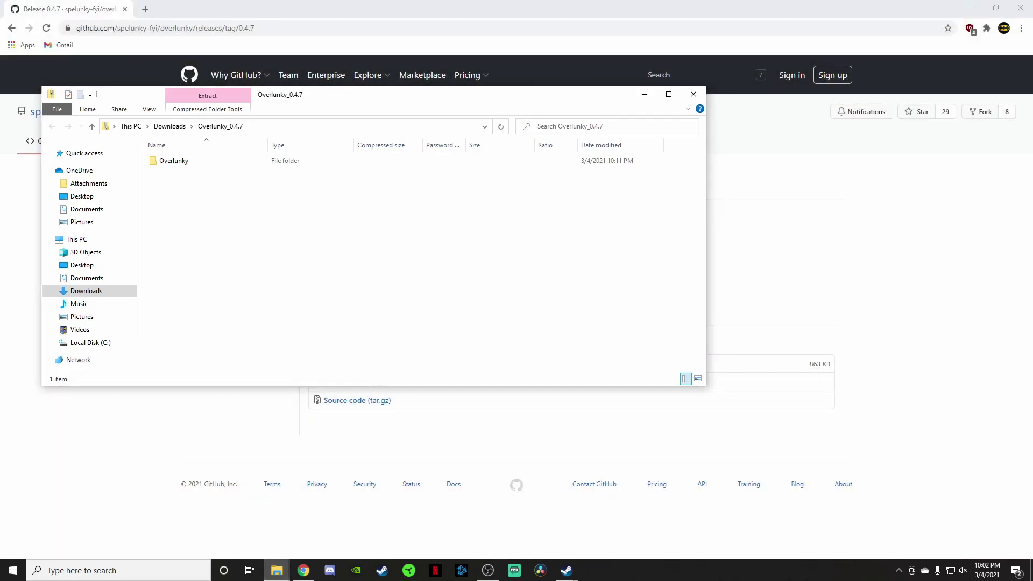
click(341, 525)
drag(617, 160, 757, 160)
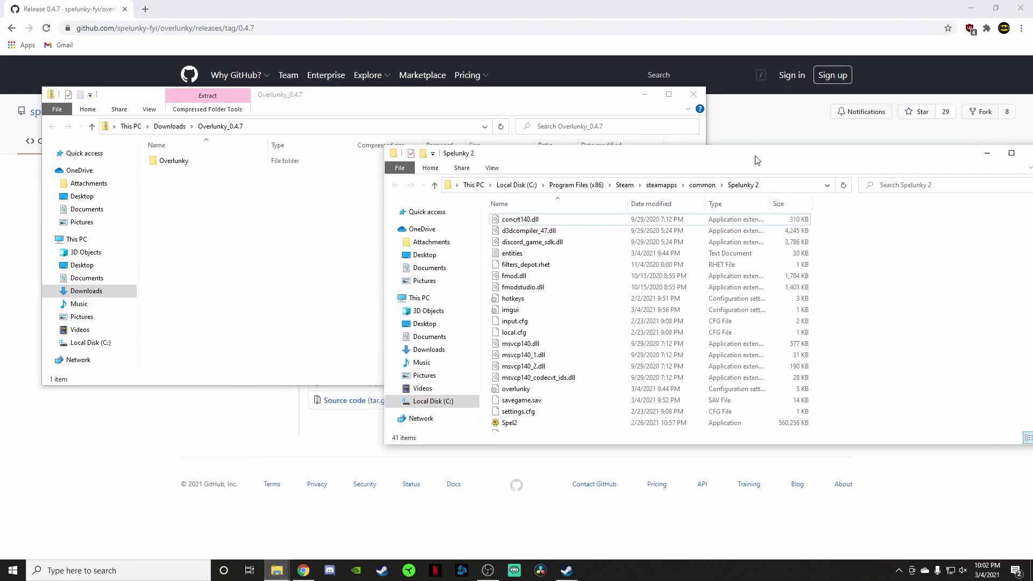
drag(168, 160, 844, 293)
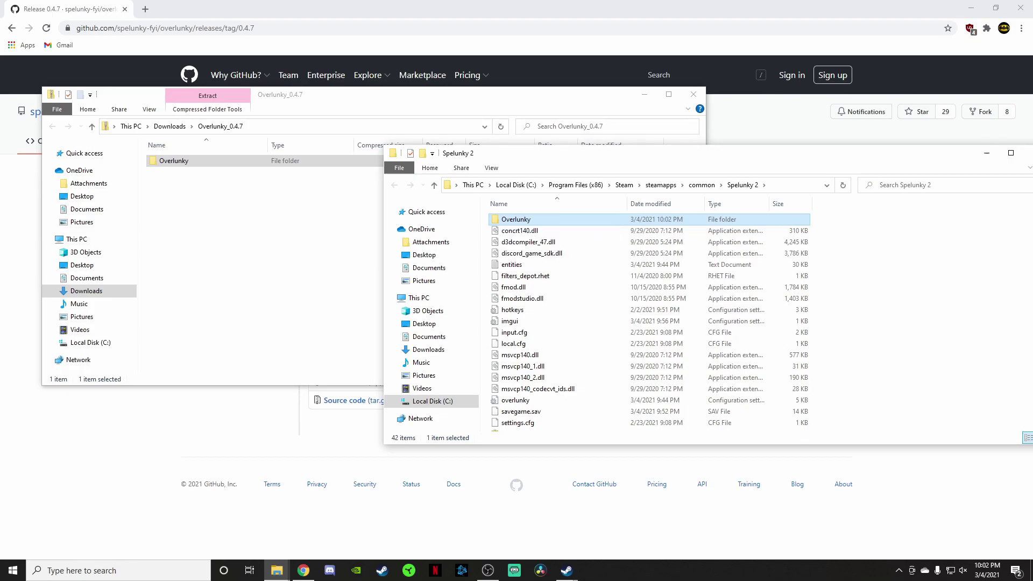
- Check the contents of the copied Overlunky folder and its Scripts subfolder, and return to the Spelunky 2 folder
double_click(515, 219)
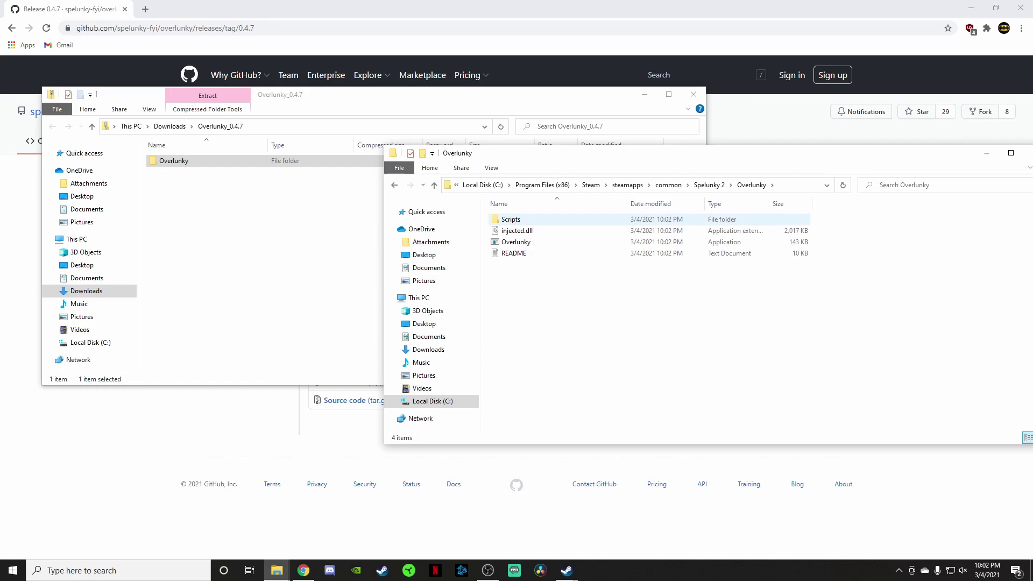
double_click(510, 219)
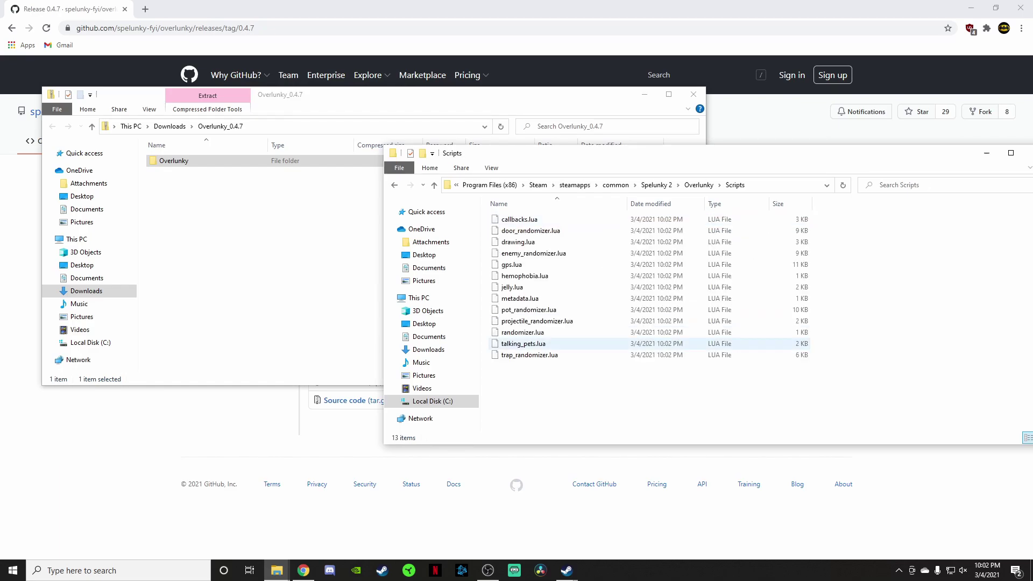
key(alt+Left)
key(alt+Left)
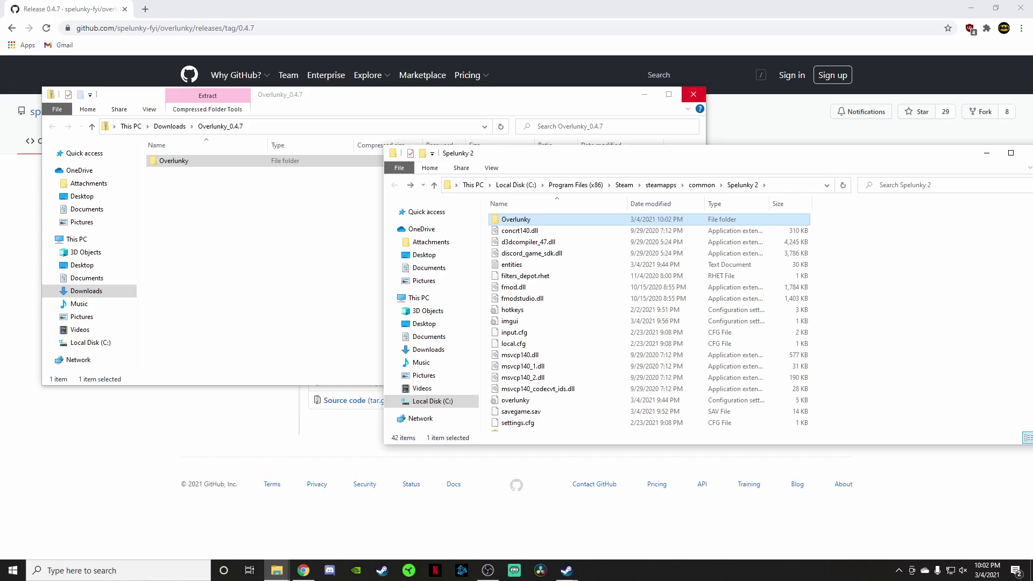
- Close the browser, the zip archive window and the Spelunky 2 properties in Steam
click(1021, 8)
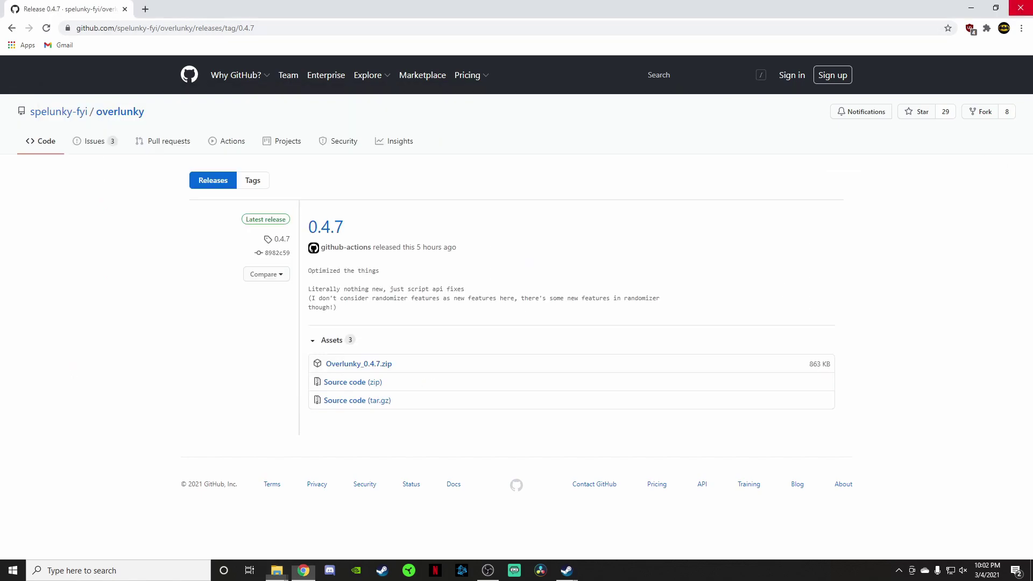
click(693, 94)
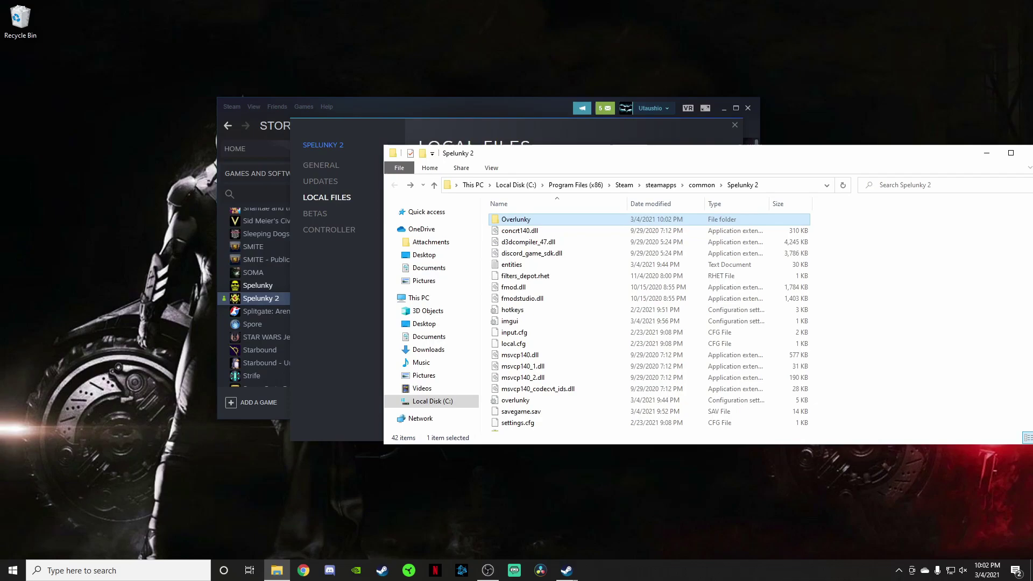
key(Escape)
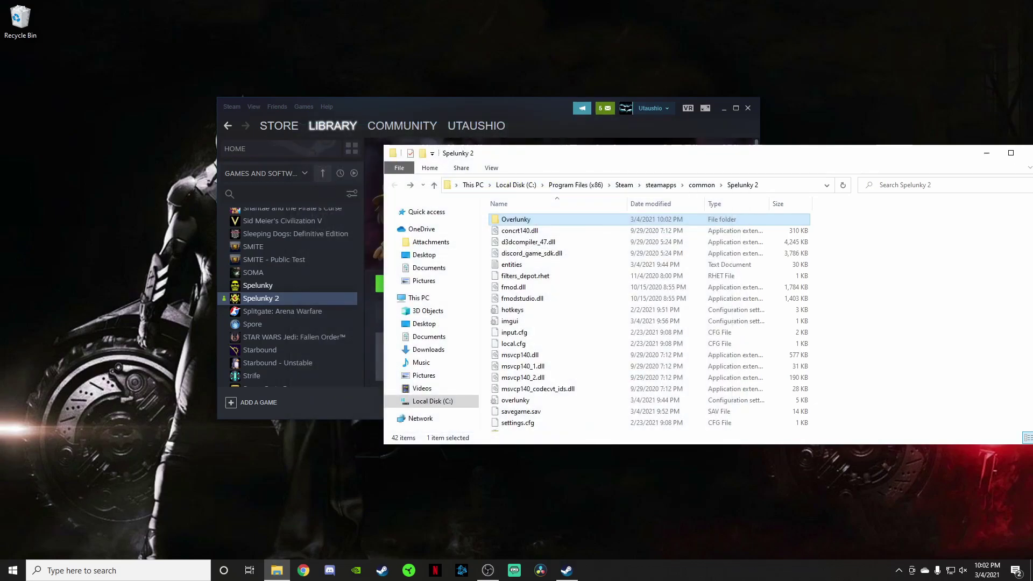
- Run the Overlunky application from the Overlunky folder, allowing it to run anyway past Microsoft Defender SmartScreen
mouse_move(511, 220)
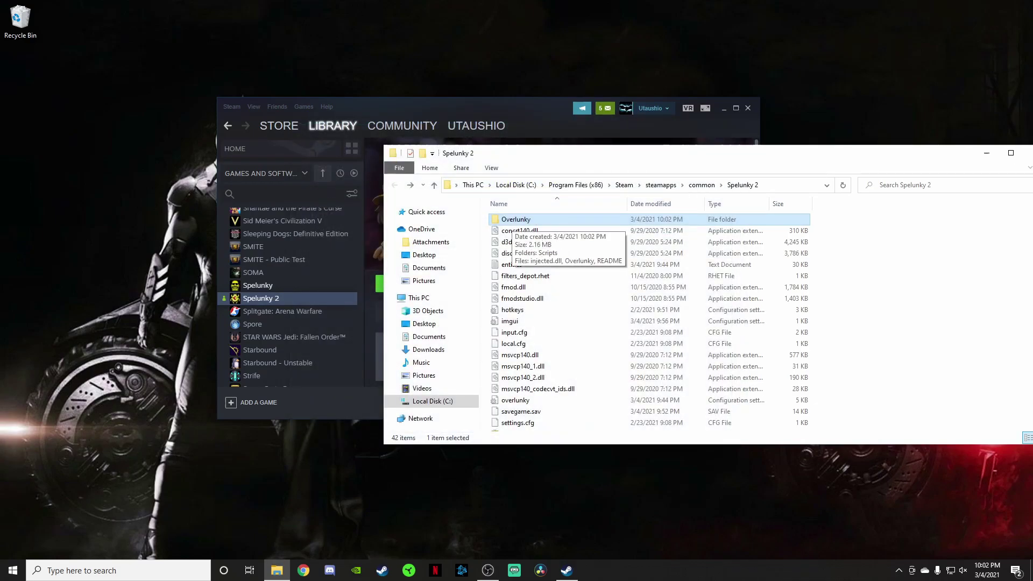
double_click(511, 219)
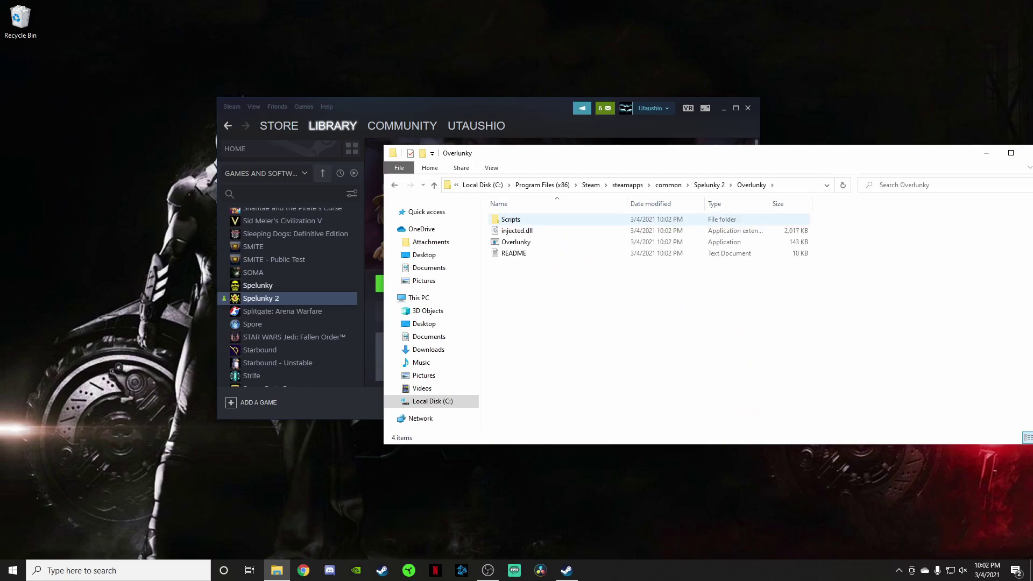
mouse_move(516, 244)
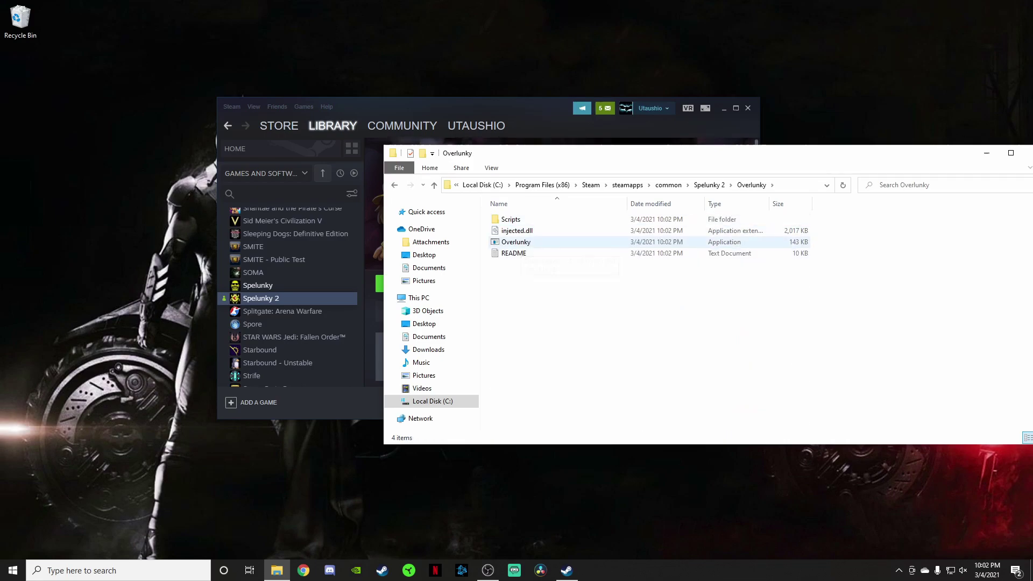
double_click(515, 243)
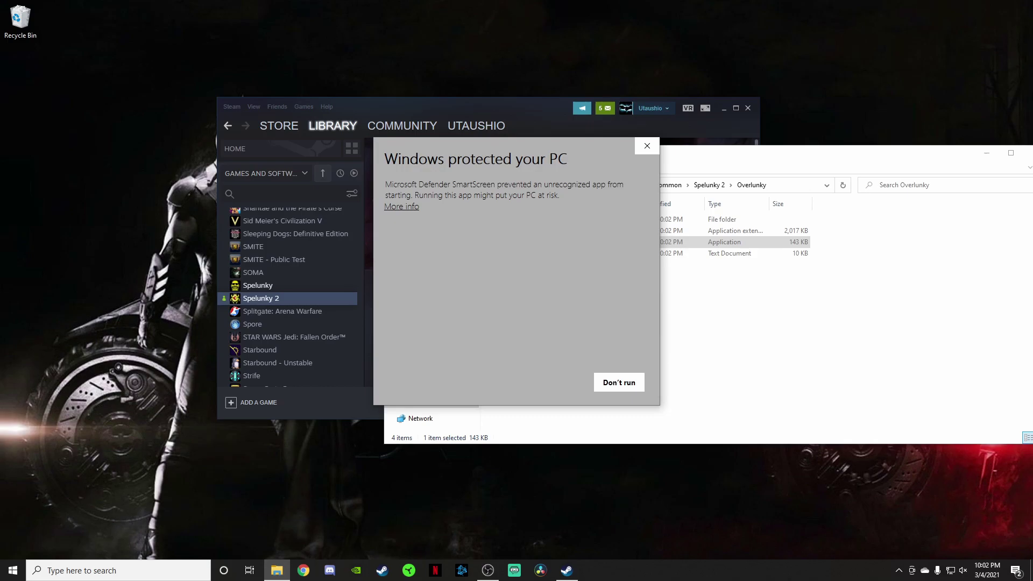
click(402, 207)
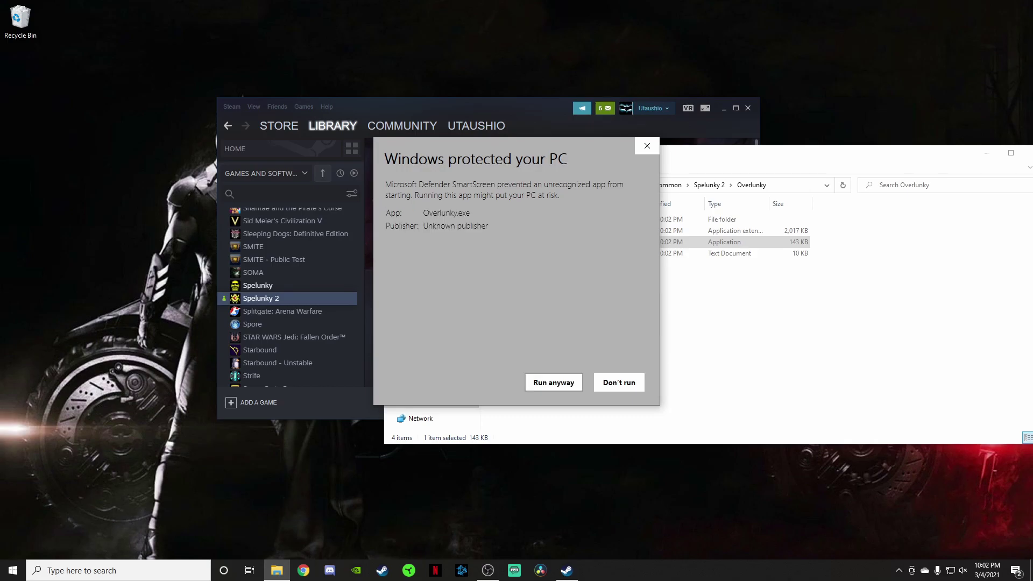
click(554, 383)
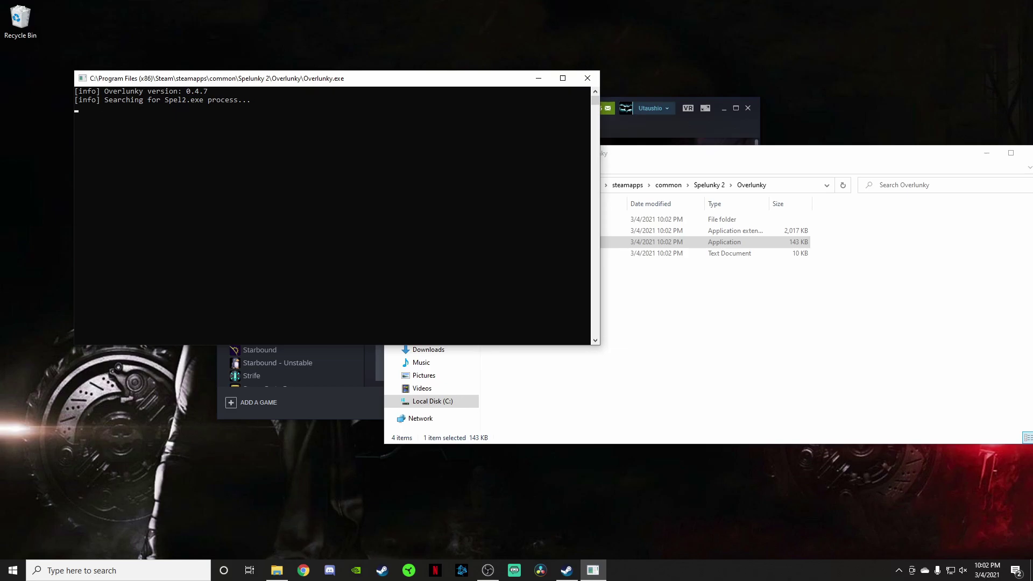
- Launch Spelunky 2 from Steam and show the Scripts list in the Overlunky overlay
click(678, 127)
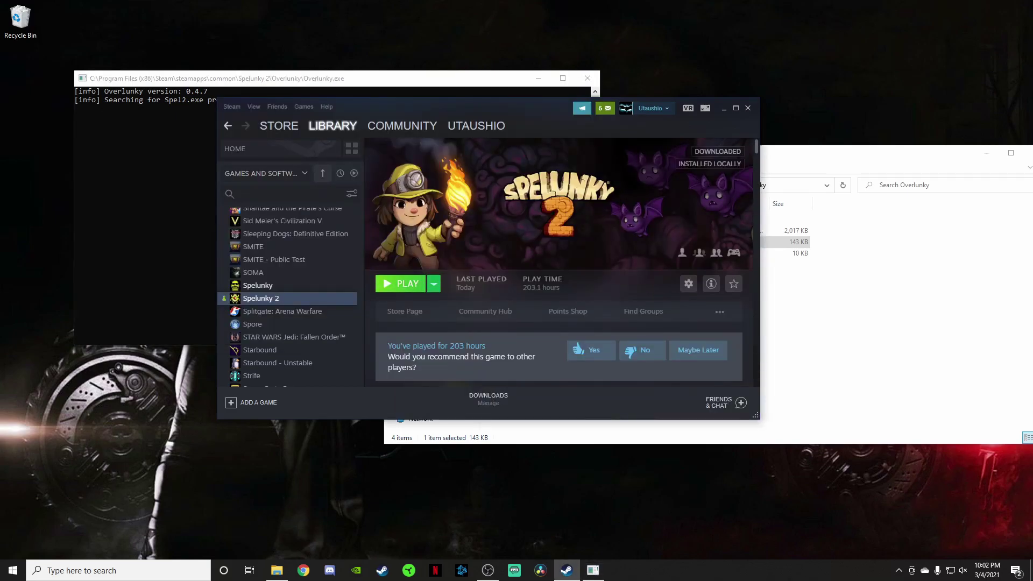
click(404, 283)
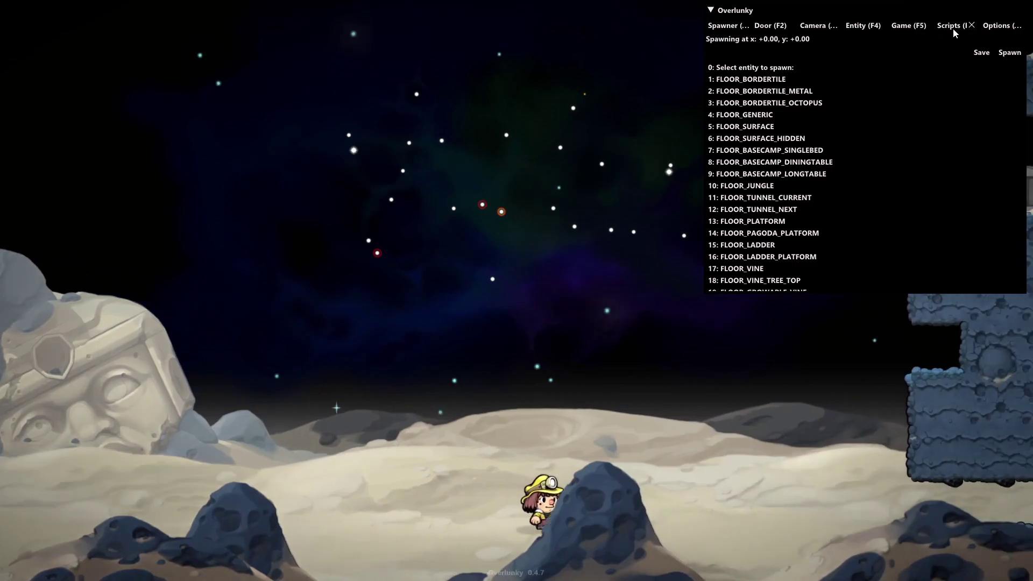
click(954, 30)
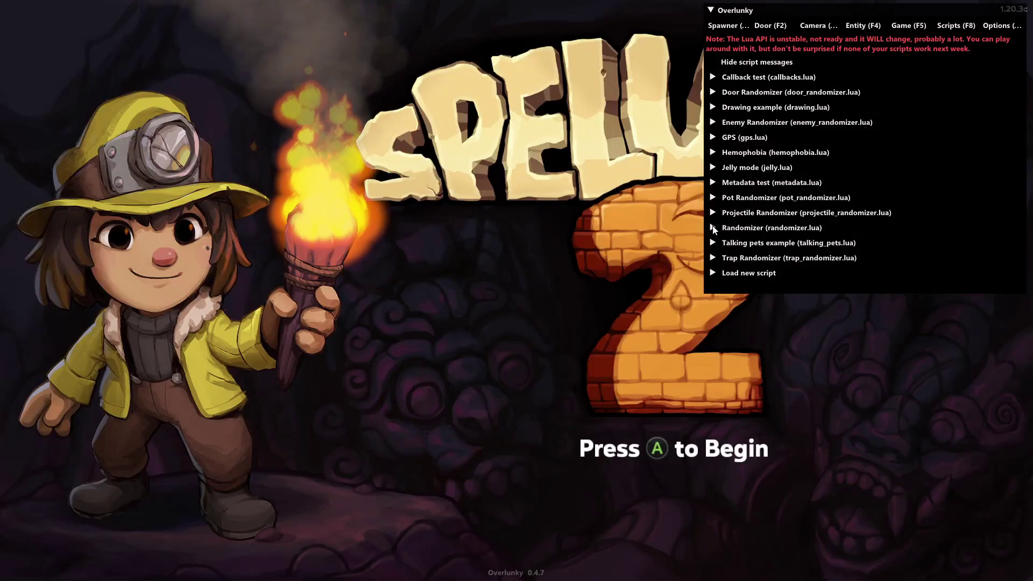
- Enable the Randomizer script (randomizer.lua) and review its code to see which randomizer scripts it loads
click(713, 227)
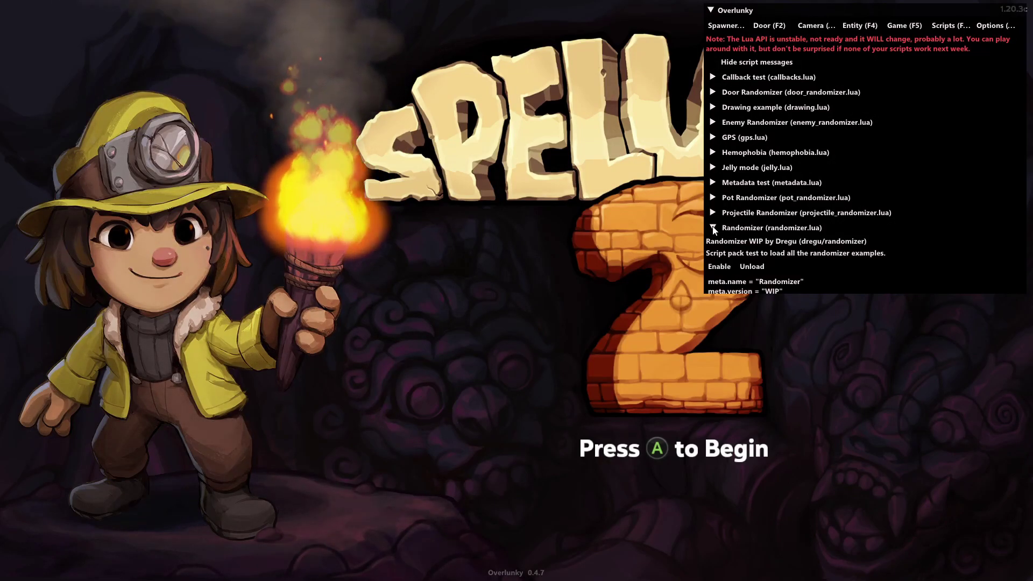
click(719, 267)
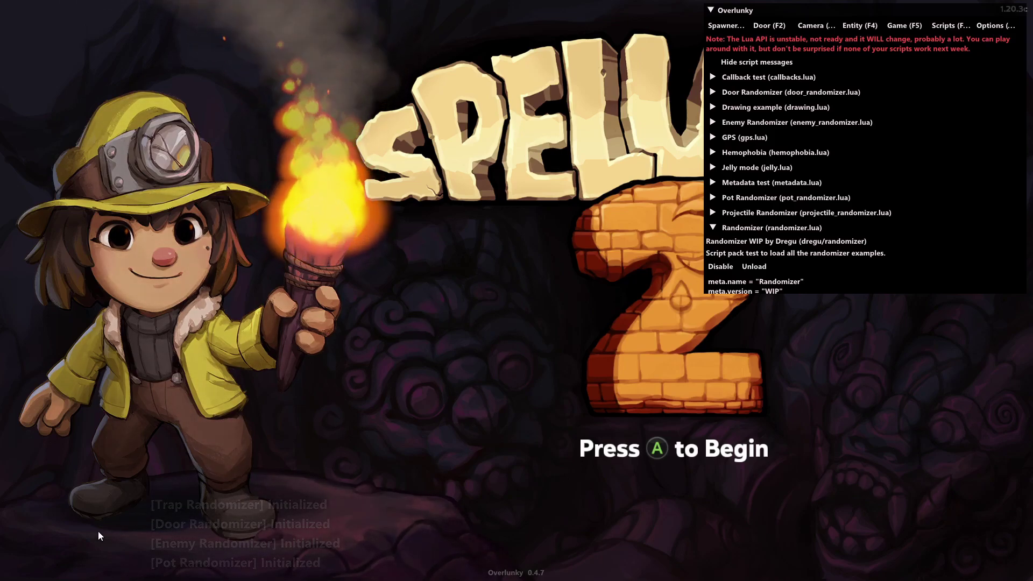
scroll(782, 179, down, 5)
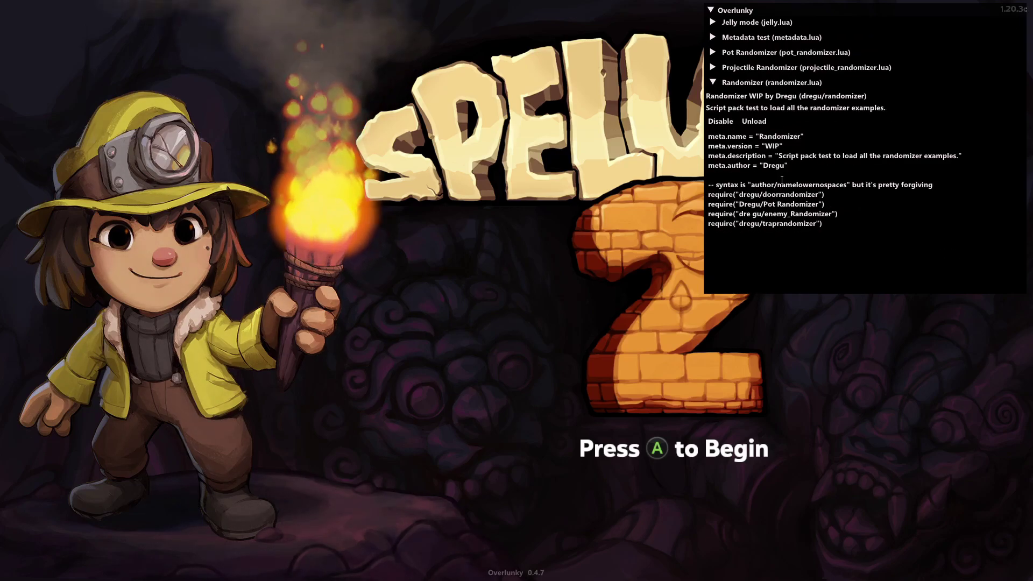
scroll(771, 146, up, 5)
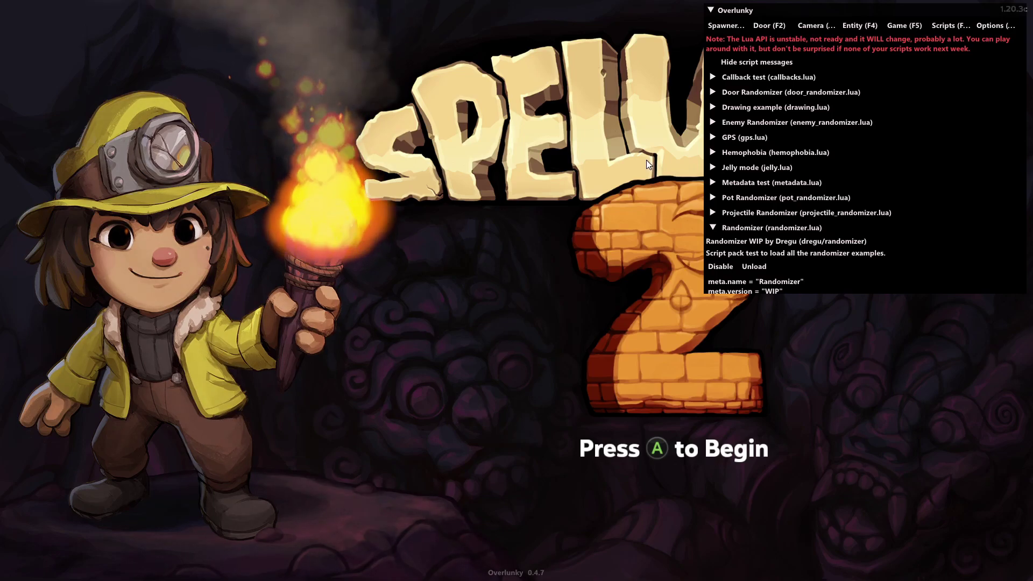
- Hide the Overlunky overlay and start an Adventure game with Dirk as the adventurer
key(F12)
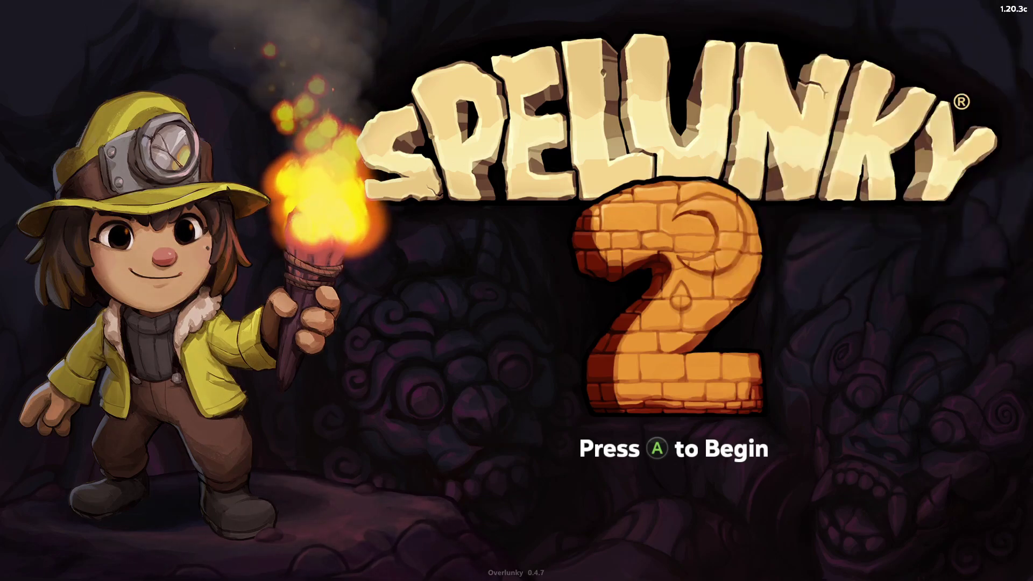
key(Return)
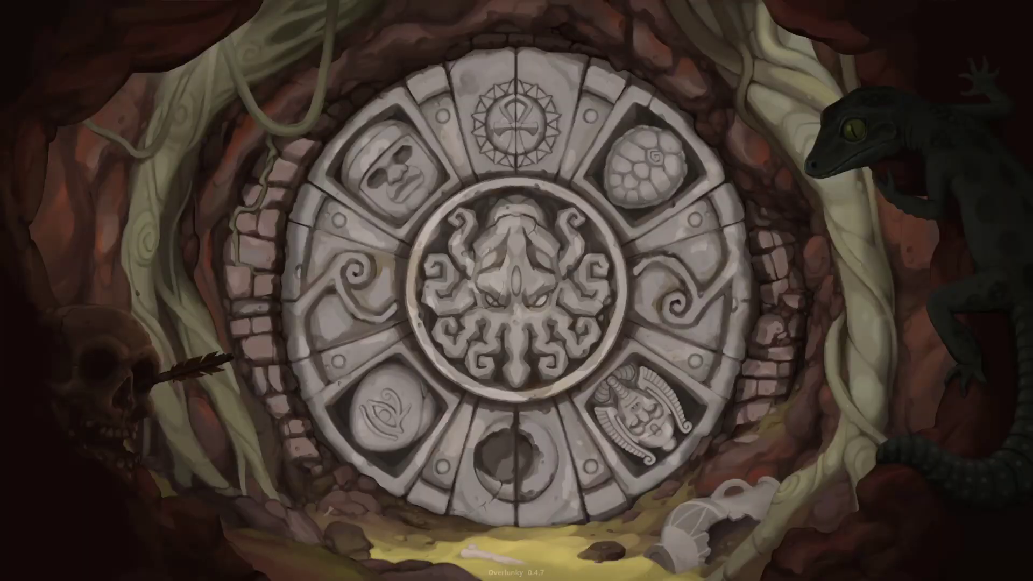
key(Return)
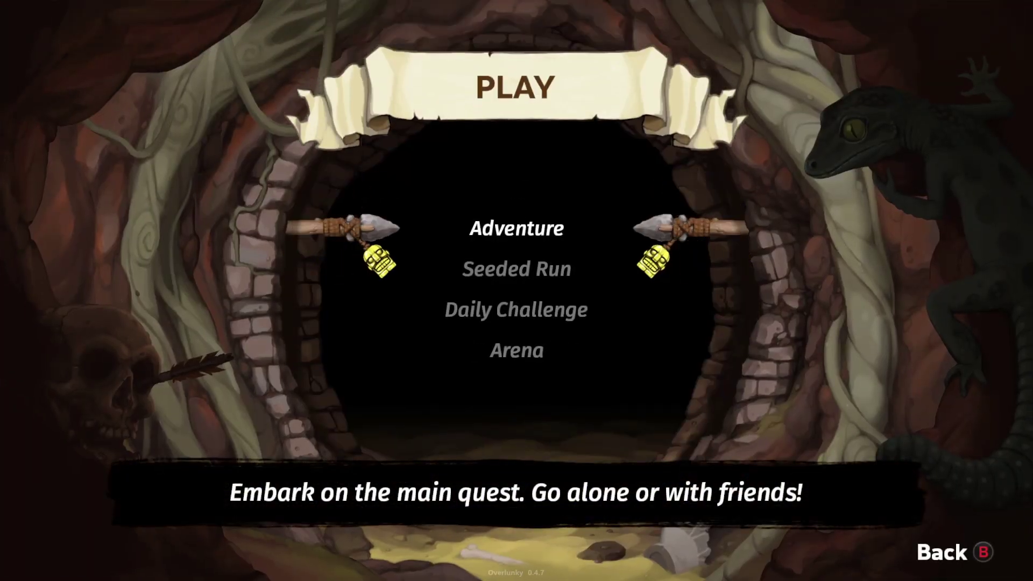
key(Return)
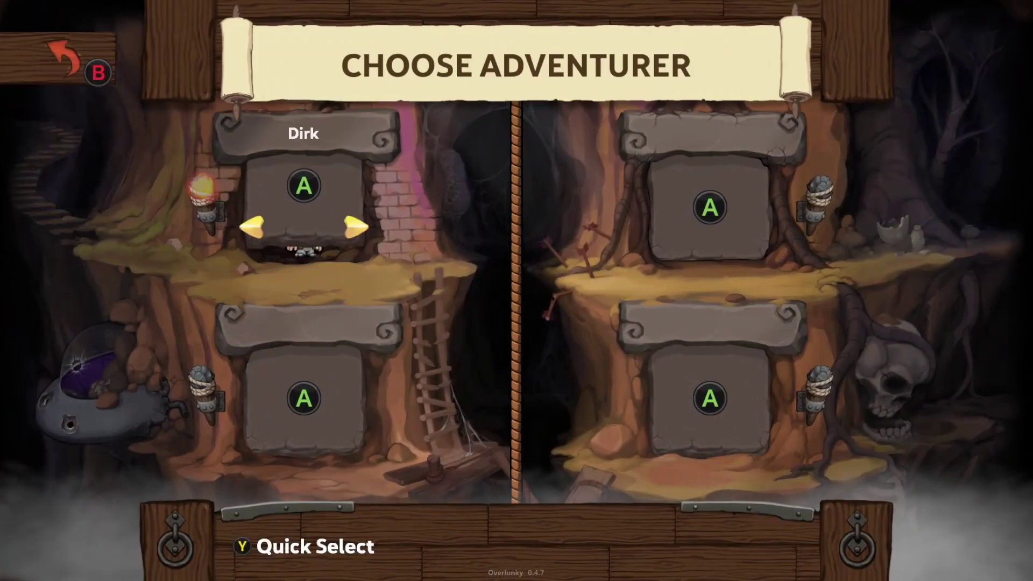
key(Return)
key(Return)
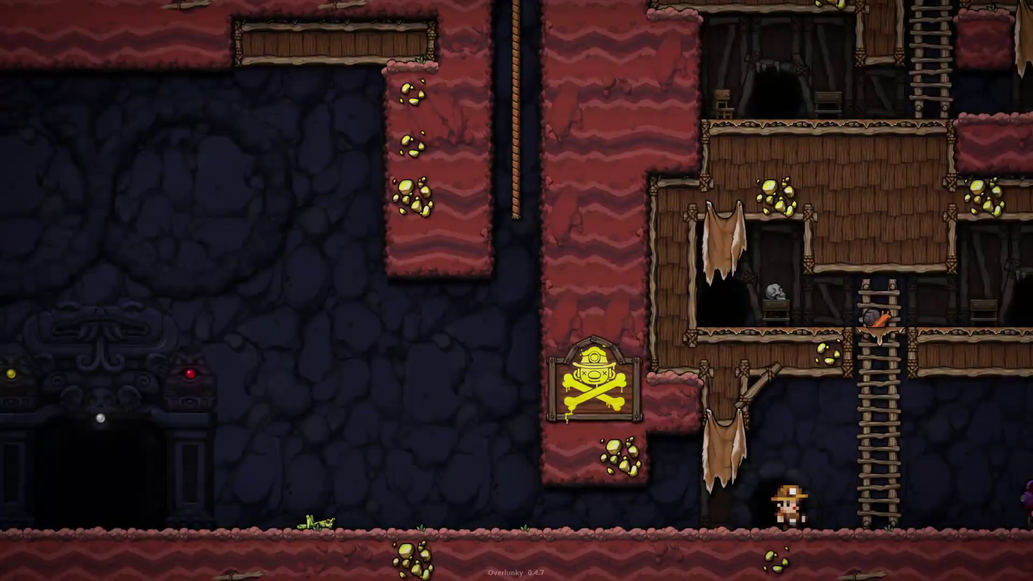
key(Right)
key(Down)
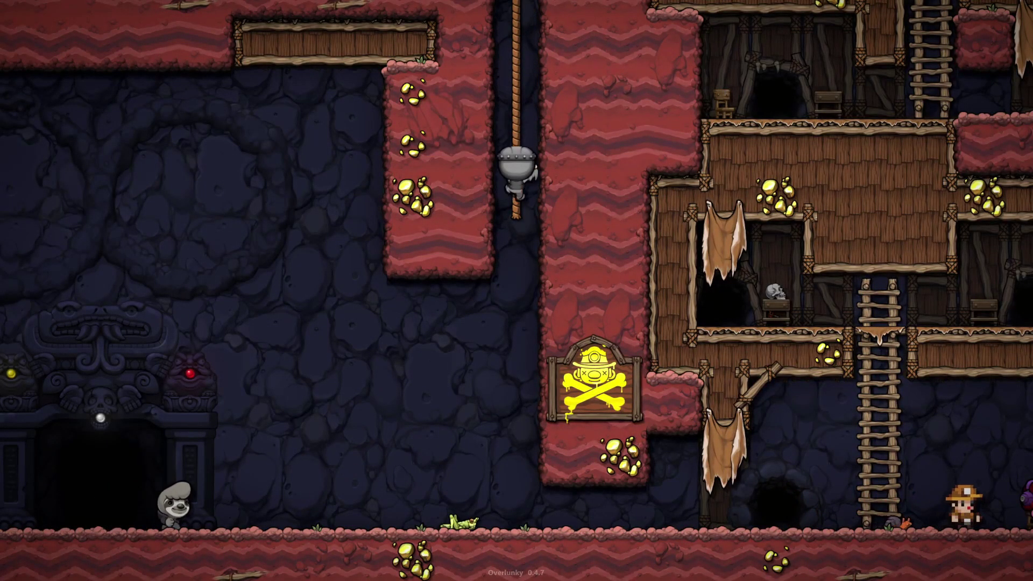
key(Left)
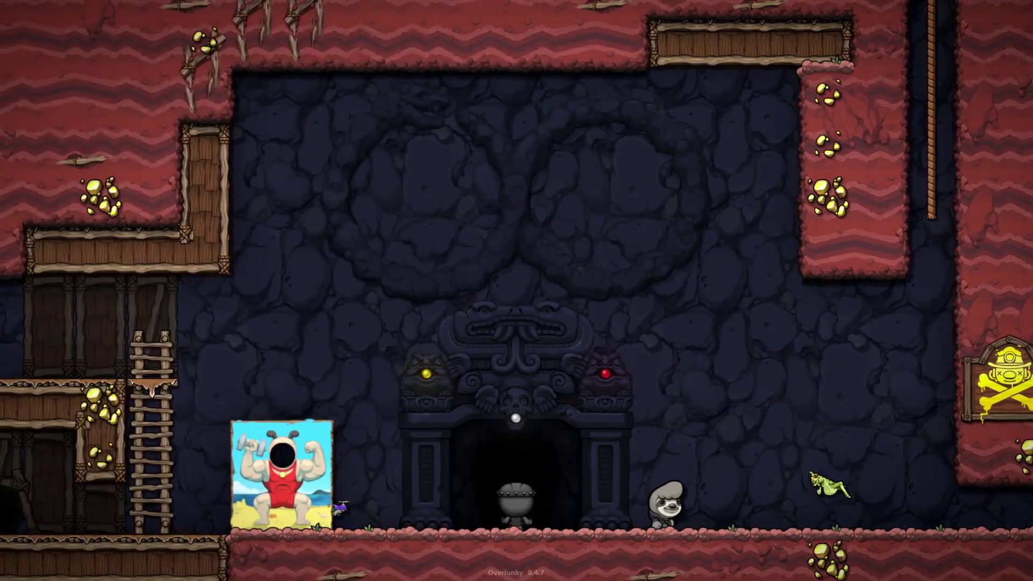
key(Up)
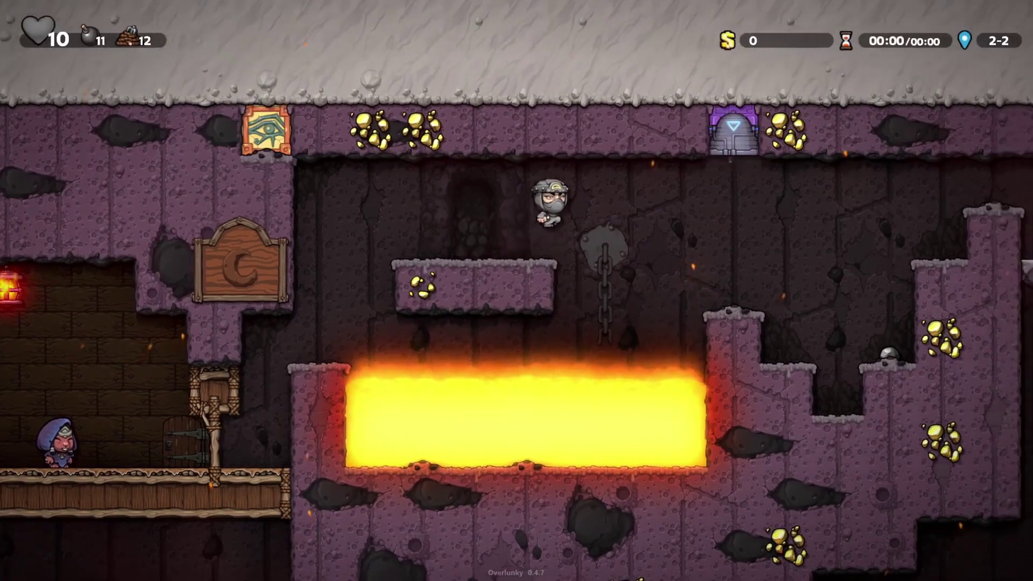
key(z)
key(Right)
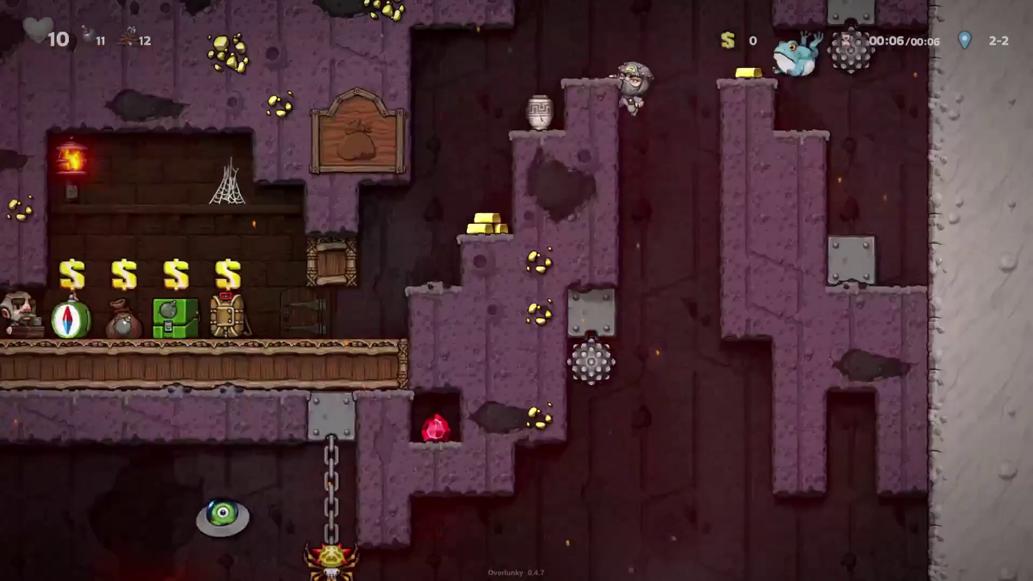
key(Down)
key(Left)
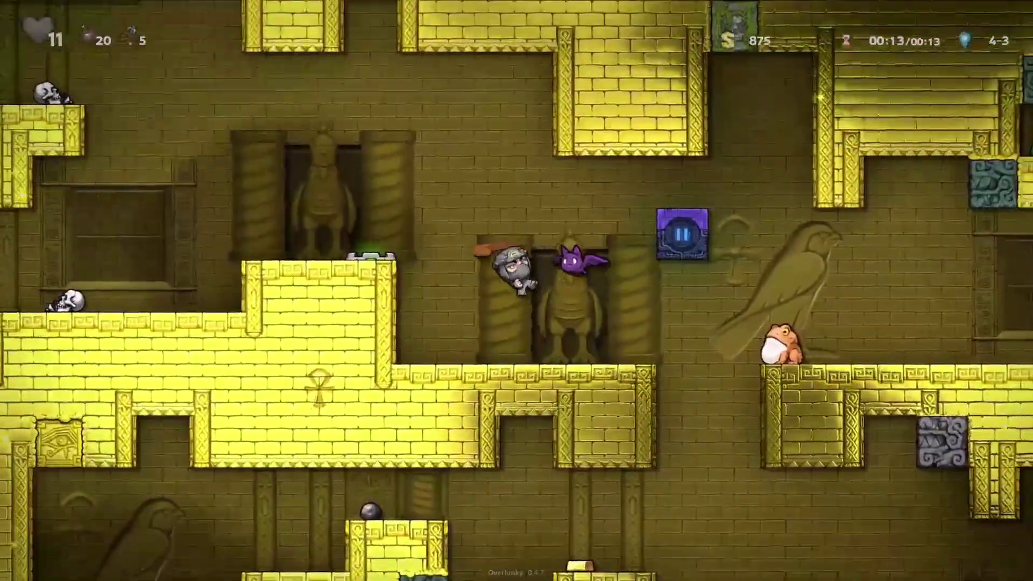
key(Right)
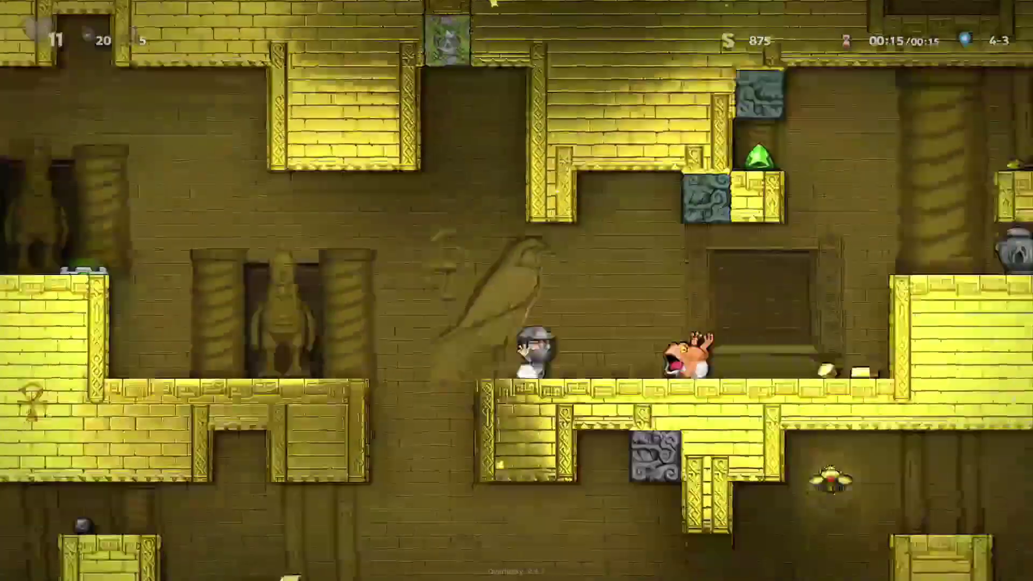
key(Left)
key(z)
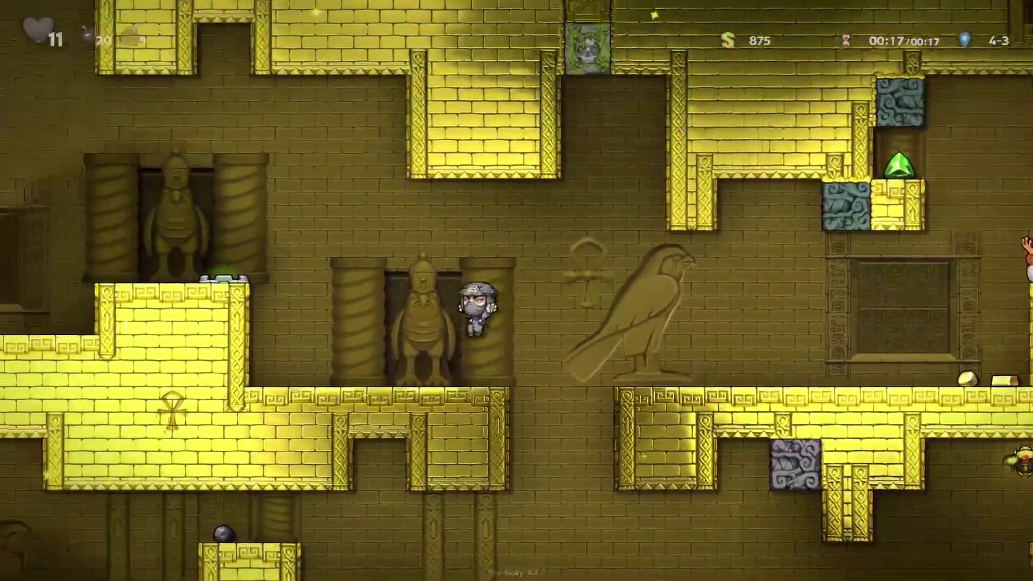